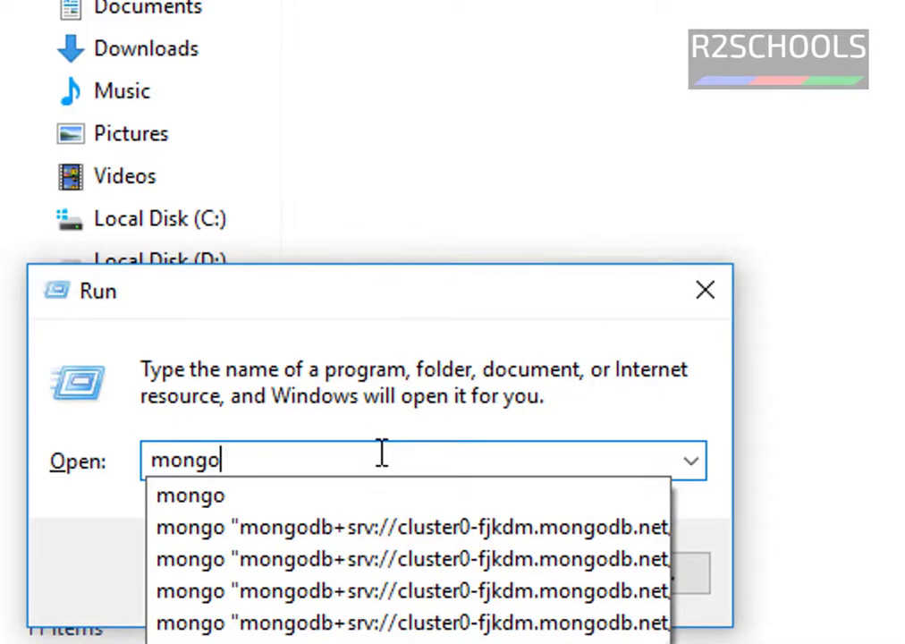
Try running mongo from the Run dialog before it is on the Path.
{"action": "key", "text": "Return"}
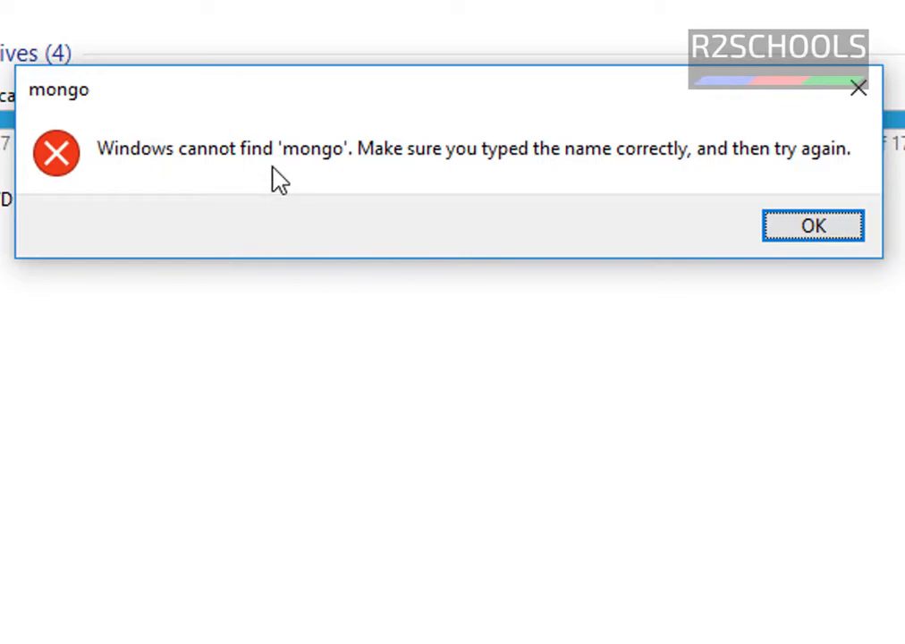
Dismiss the Run error, open cmd, and run mongo to confirm it isn't recognized.
{"action": "left_click", "coordinate": [813, 226]}
{"action": "left_click", "coordinate": [228, 612]}
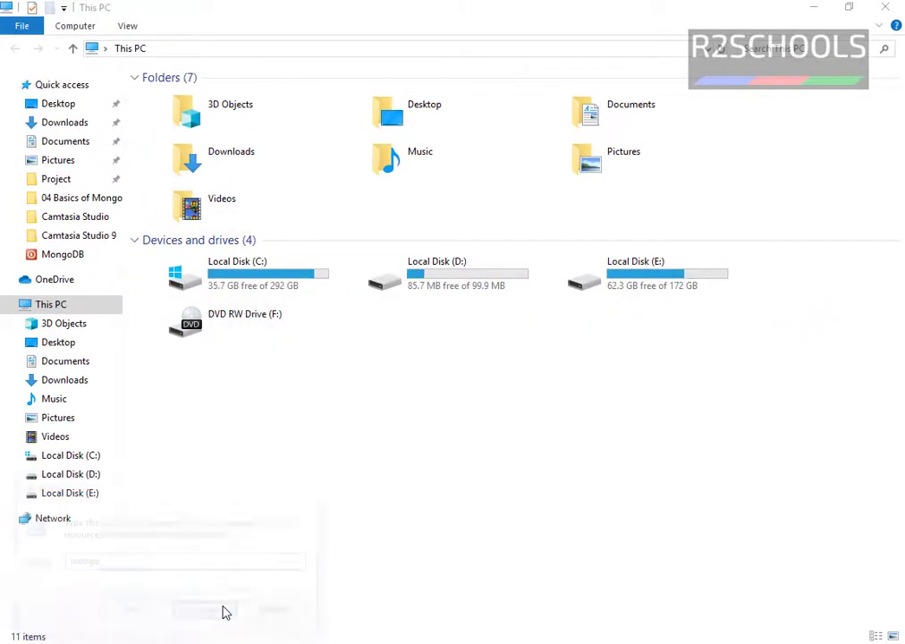
{"action": "type", "text": "cmd"}
{"action": "key", "text": "Return"}
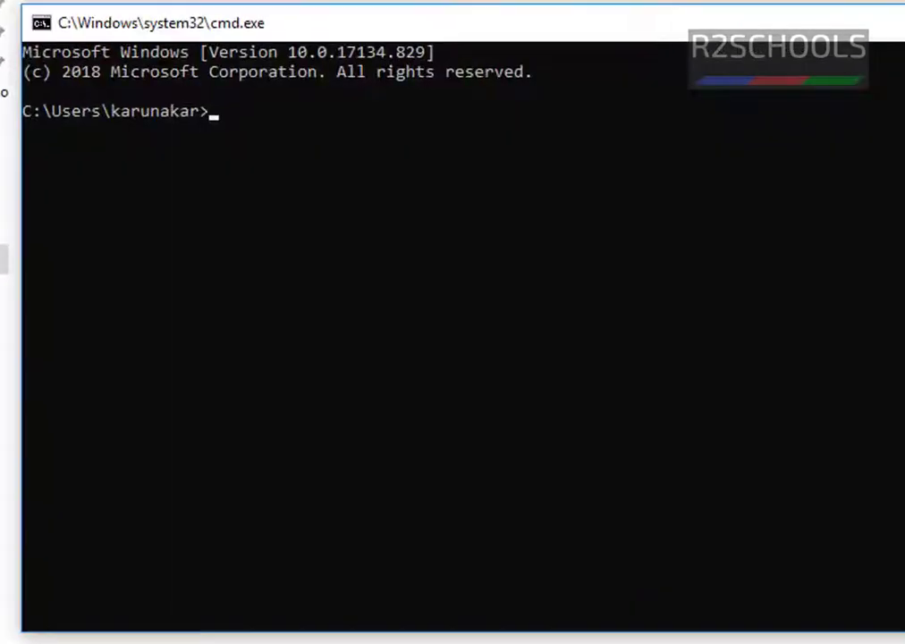
{"action": "type", "text": "mongo"}
{"action": "key", "text": "Return"}
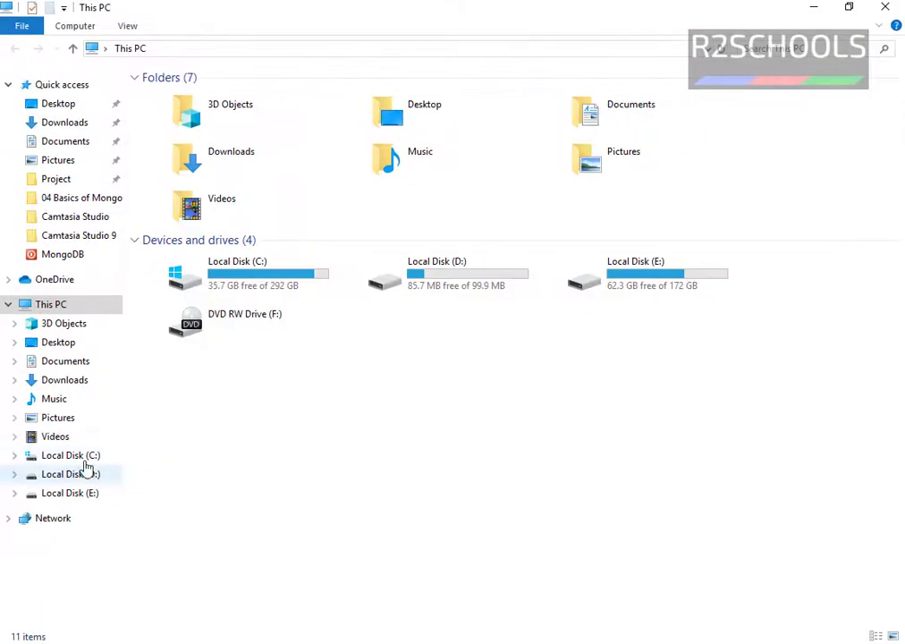
Browse to C:\Program Files\MongoDB\Server\4.0\bin and reveal its full path in the address bar.
{"action": "left_click", "coordinate": [78, 457]}
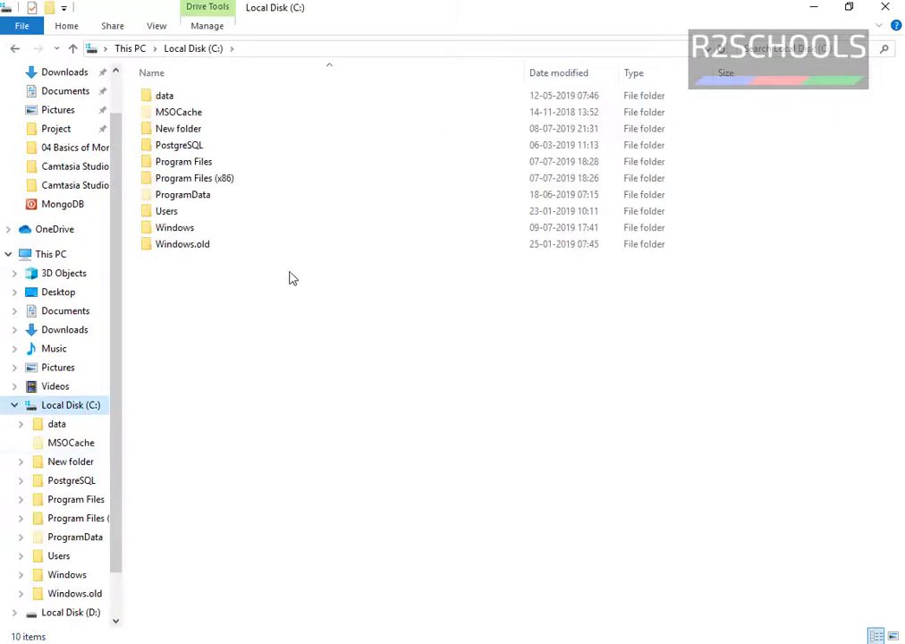
{"action": "double_click", "coordinate": [219, 164]}
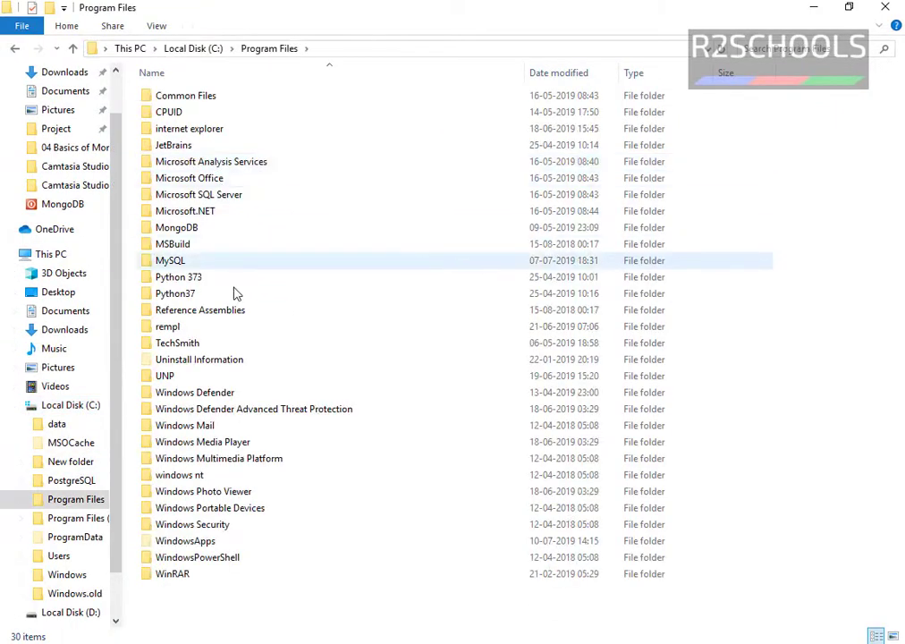
{"action": "double_click", "coordinate": [204, 228]}
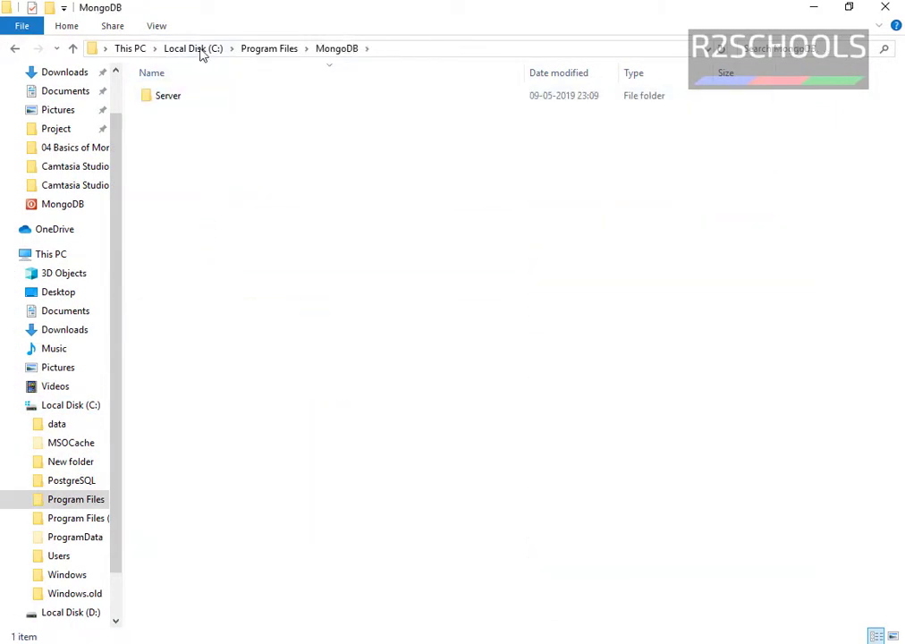
{"action": "double_click", "coordinate": [174, 98]}
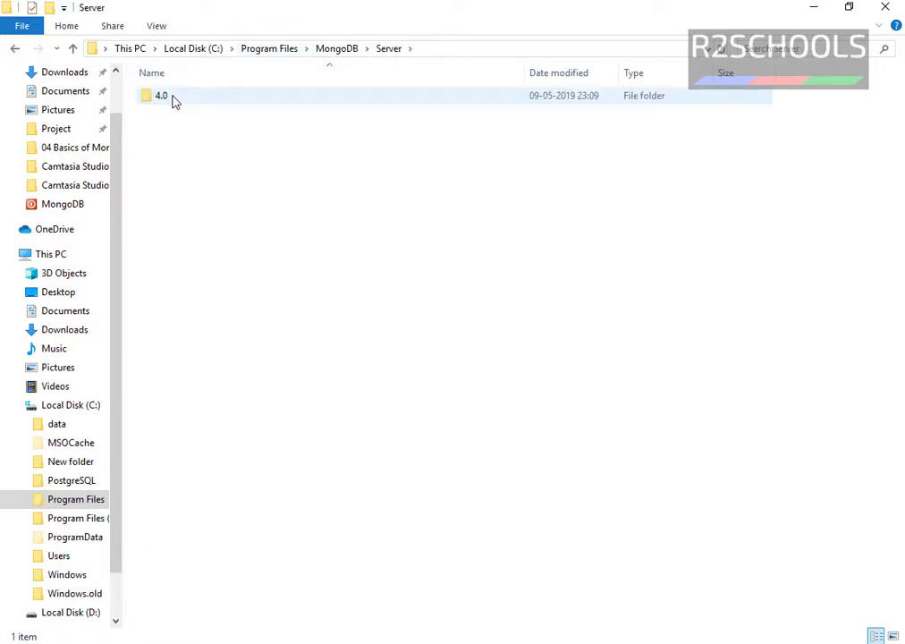
{"action": "double_click", "coordinate": [175, 100]}
{"action": "double_click", "coordinate": [170, 96]}
{"action": "left_click", "coordinate": [503, 52]}
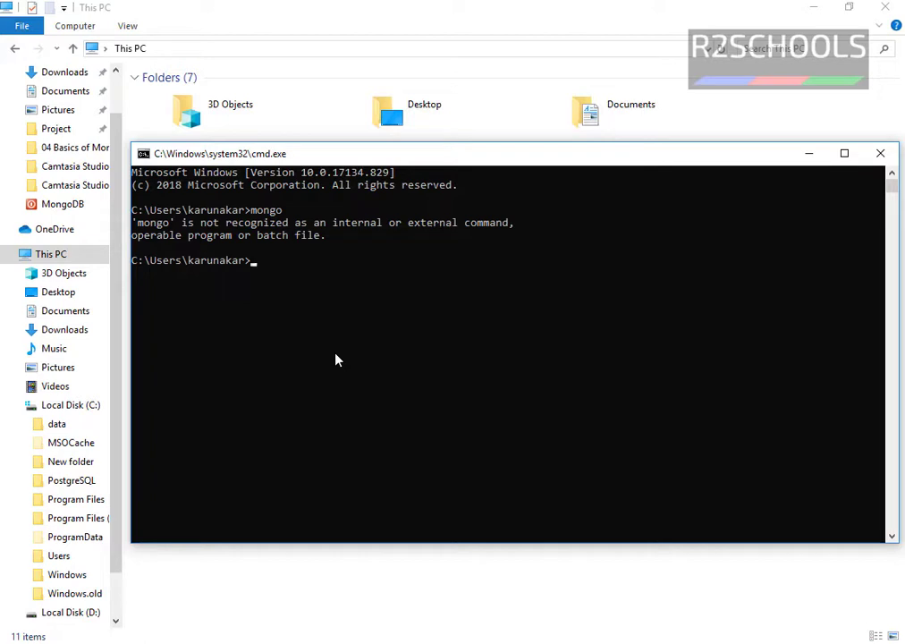
Navigate again from This PC to the 4.0\bin folder and select its path for copying.
{"action": "left_click", "coordinate": [412, 29]}
{"action": "double_click", "coordinate": [283, 284]}
{"action": "double_click", "coordinate": [199, 165]}
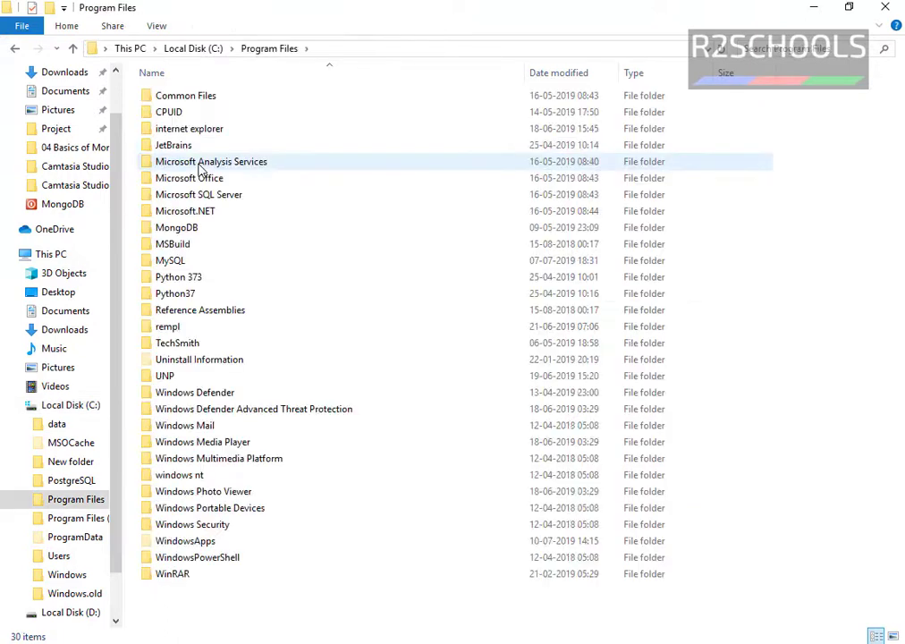
{"action": "left_click", "coordinate": [193, 233]}
{"action": "double_click", "coordinate": [193, 232]}
{"action": "double_click", "coordinate": [176, 105]}
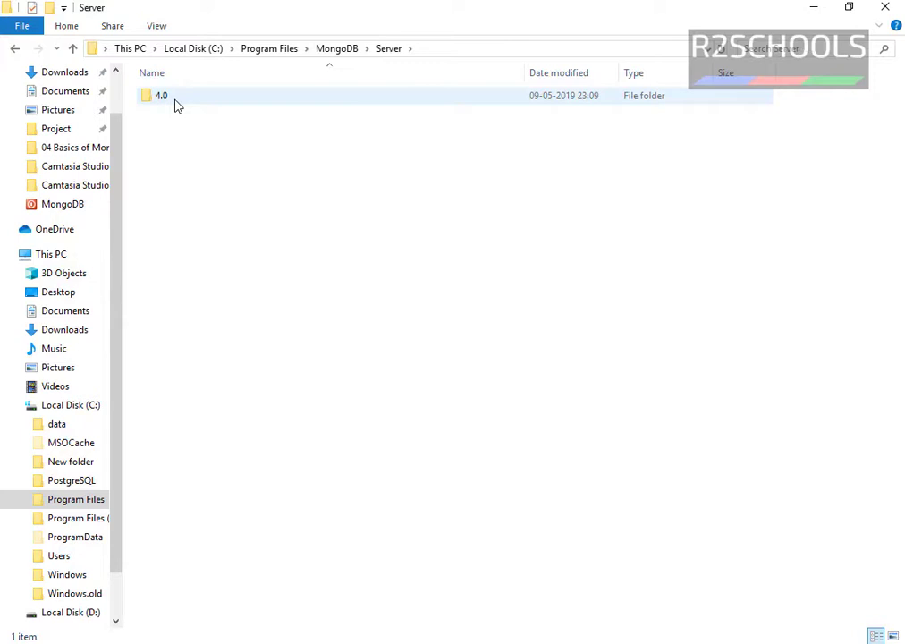
{"action": "double_click", "coordinate": [175, 100]}
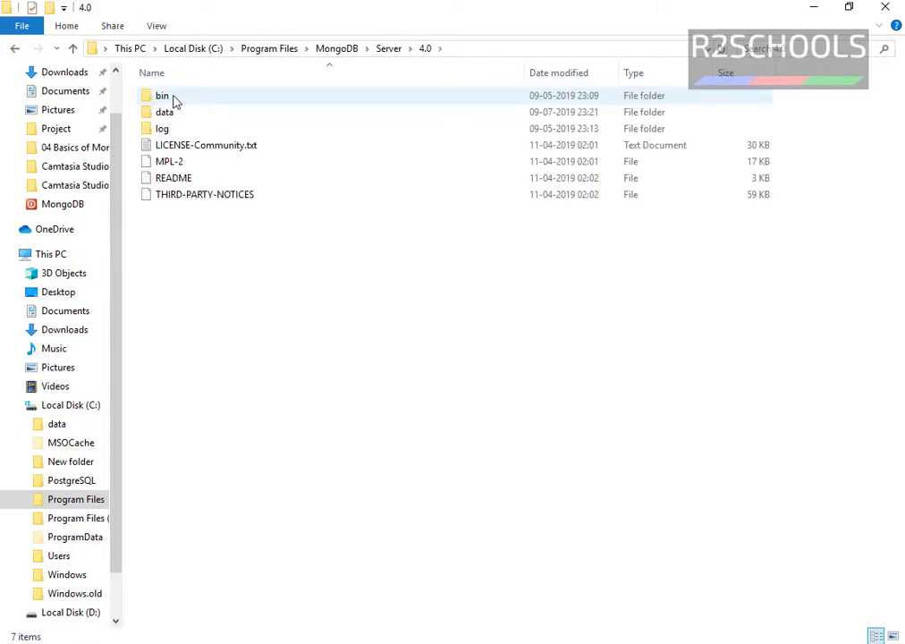
{"action": "double_click", "coordinate": [176, 100]}
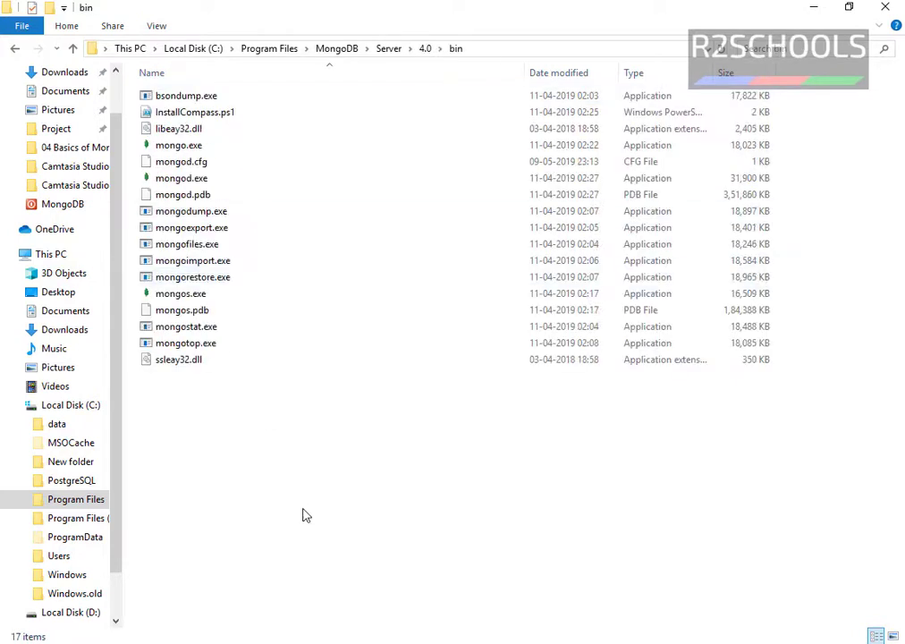
{"action": "left_click", "coordinate": [472, 51]}
{"action": "key", "text": "ctrl+c"}
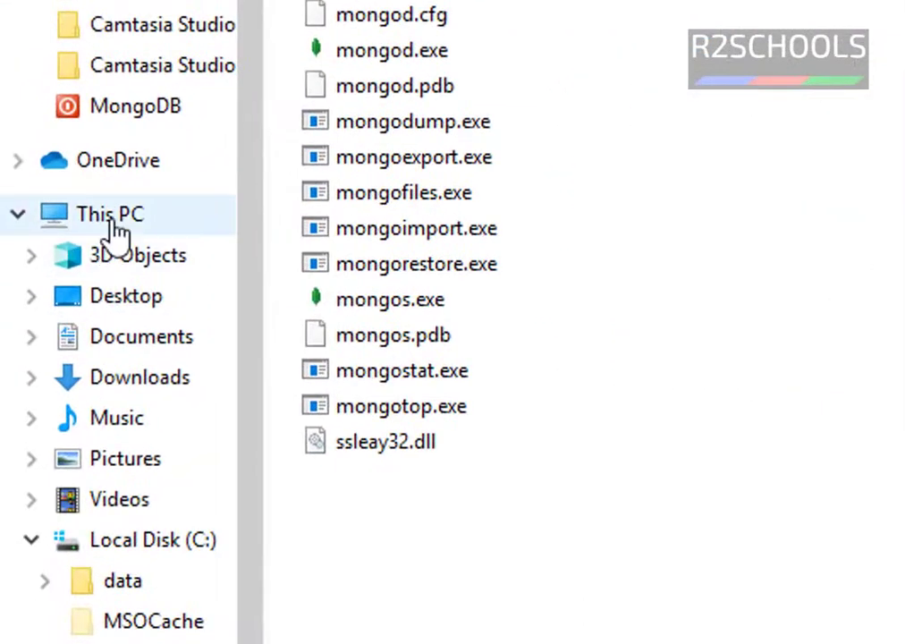
Go from This PC properties to Advanced system settings > Environment Variables and select the user Path.
{"action": "right_click", "coordinate": [107, 220]}
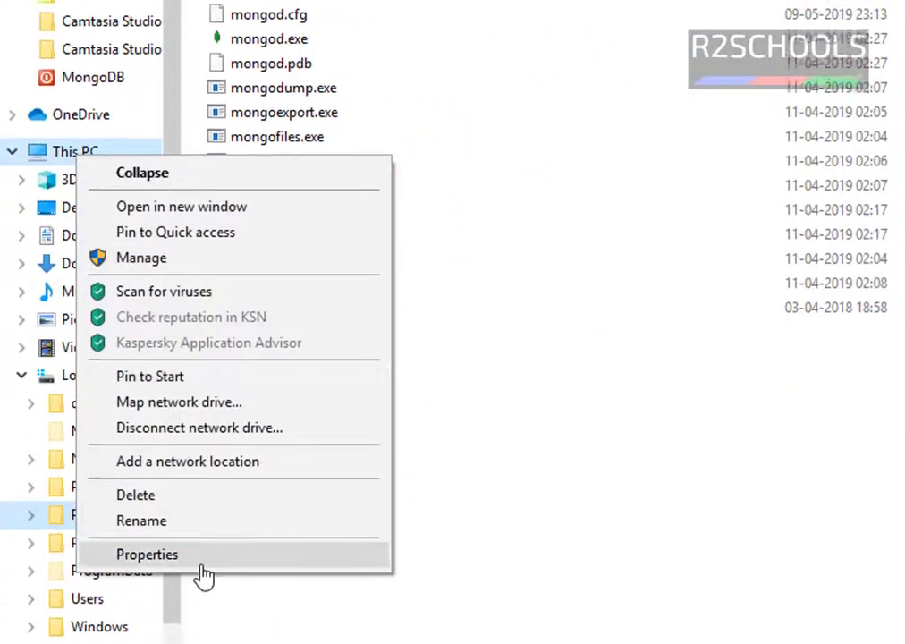
{"action": "left_click", "coordinate": [202, 562]}
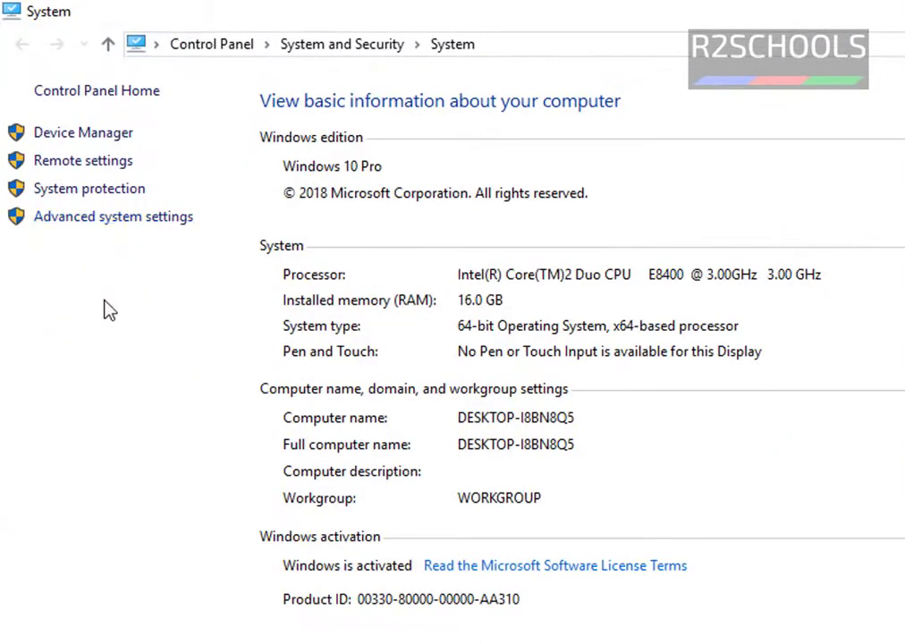
{"action": "left_click", "coordinate": [139, 228]}
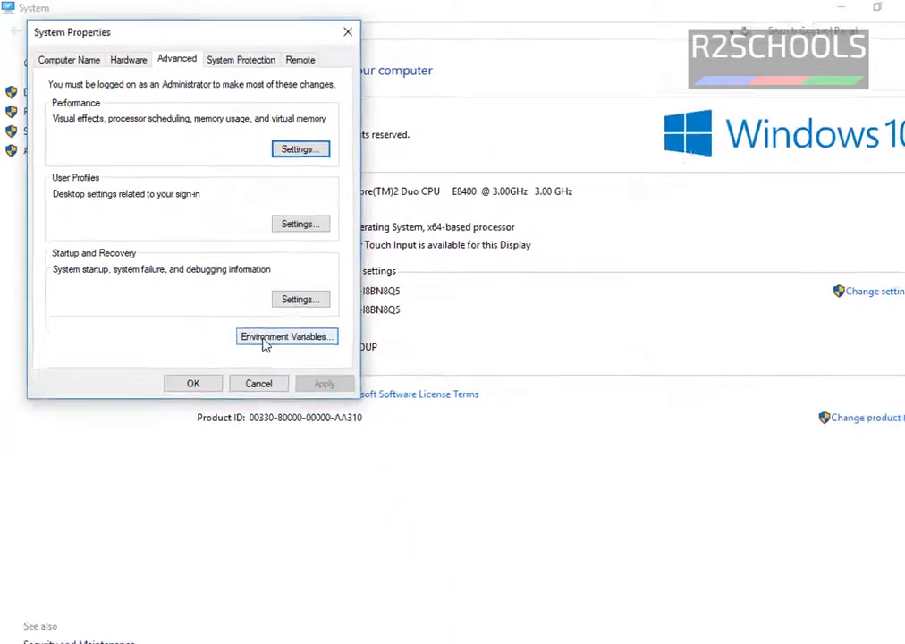
{"action": "left_click", "coordinate": [385, 528]}
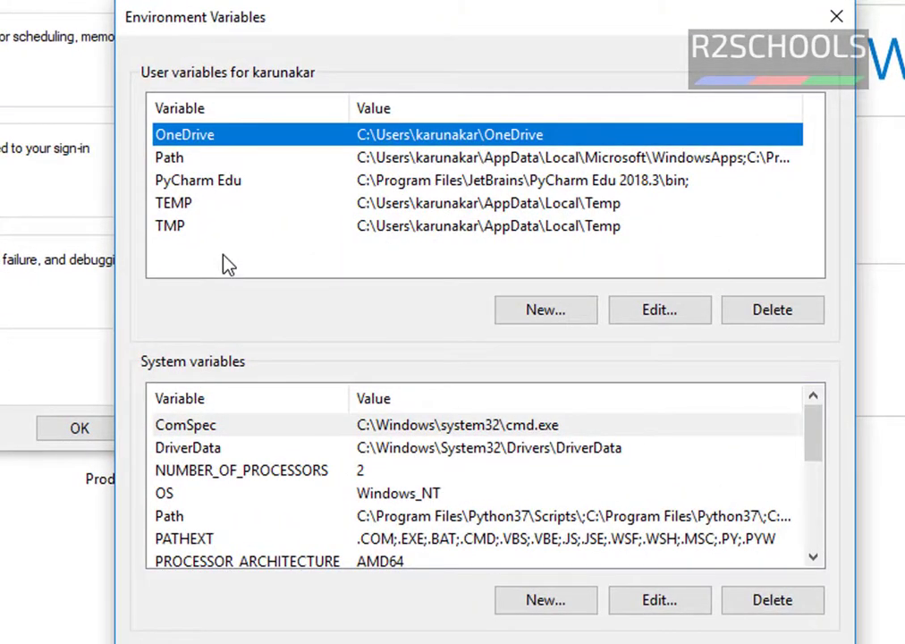
{"action": "left_click", "coordinate": [196, 161]}
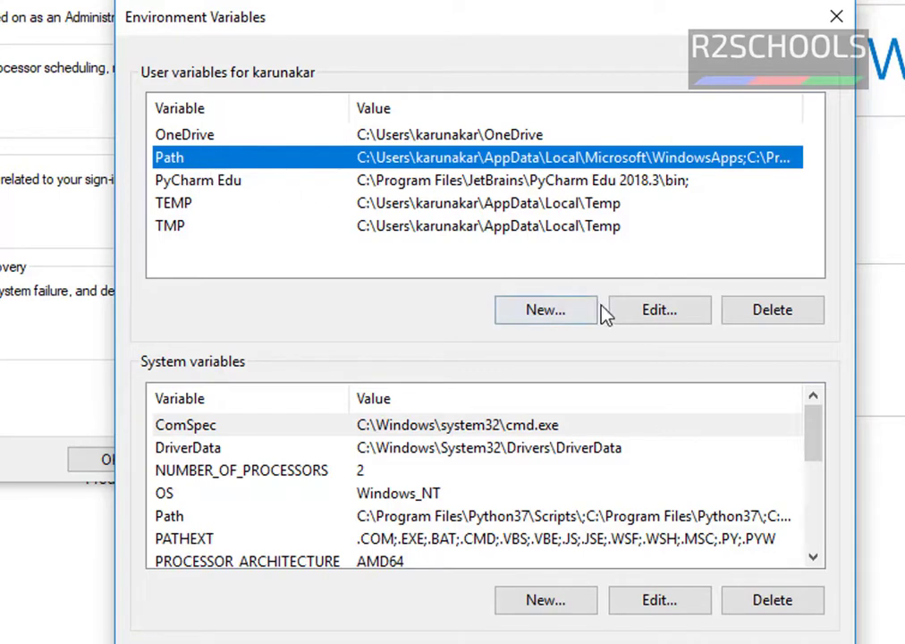
Add C:\Program Files\MongoDB\Server\4.0\bin as a new user Path entry and confirm both dialogs.
{"action": "left_click", "coordinate": [644, 318]}
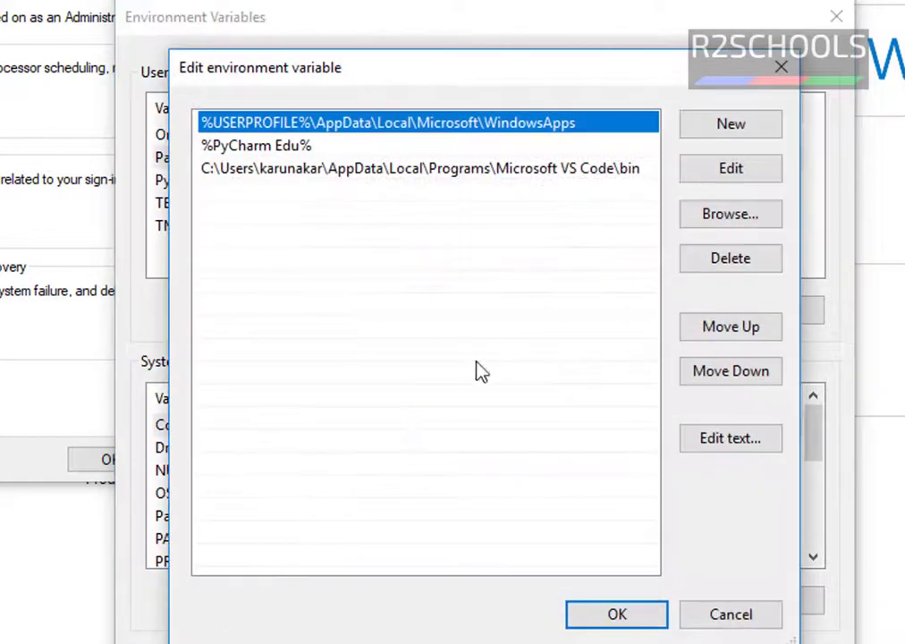
{"action": "left_click", "coordinate": [746, 138]}
{"action": "key", "text": "ctrl+v"}
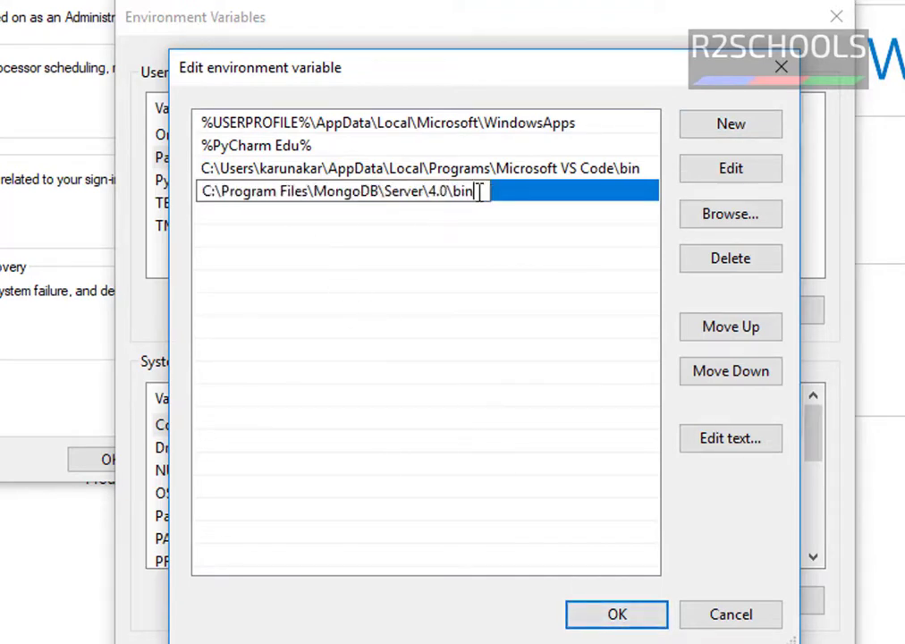
{"action": "left_click_drag", "start_coordinate": [469, 190], "coordinate": [202, 192]}
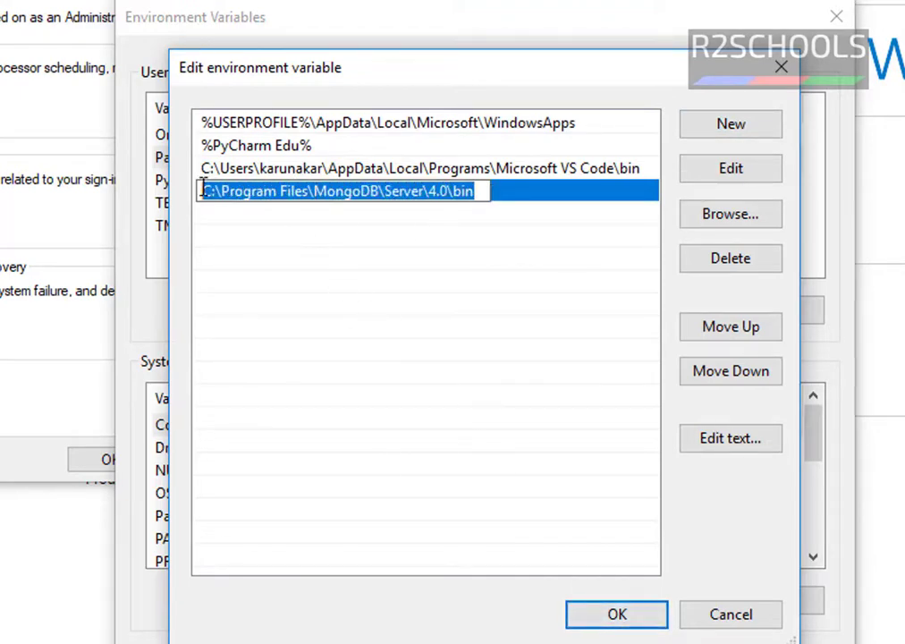
{"action": "left_click", "coordinate": [632, 619]}
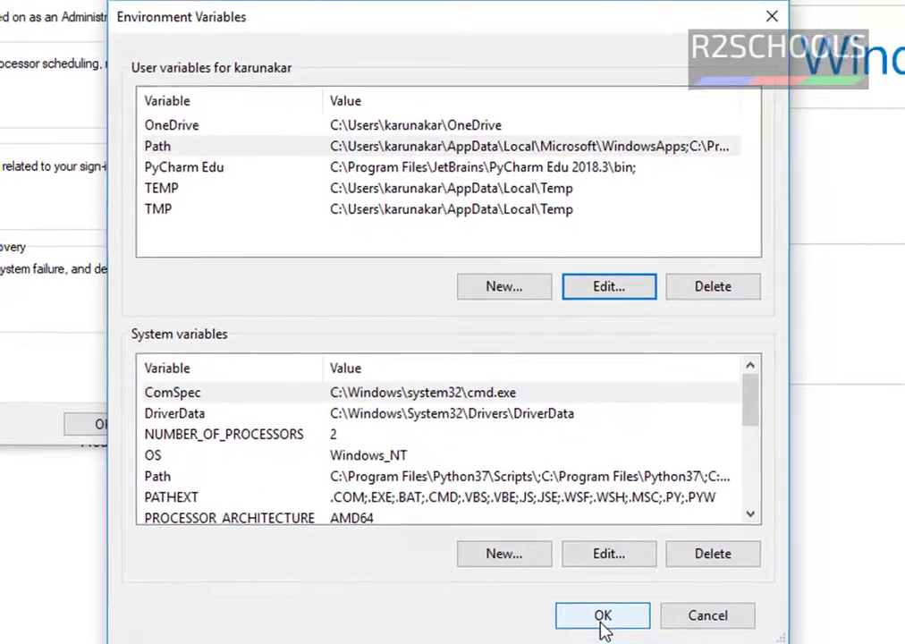
{"action": "left_click", "coordinate": [661, 643]}
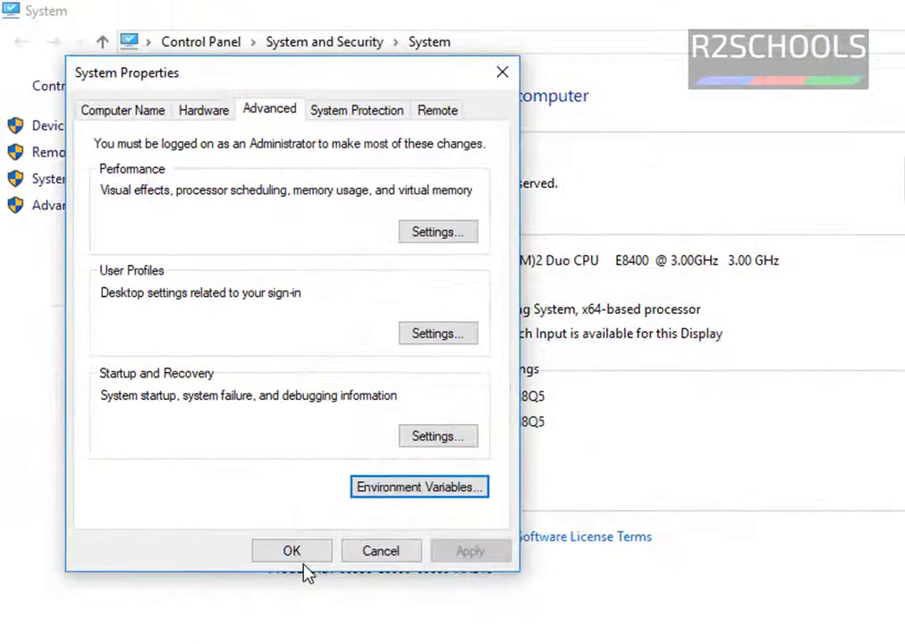
Close System Properties and launch Command Prompt as administrator from the Start search.
{"action": "left_click", "coordinate": [220, 503]}
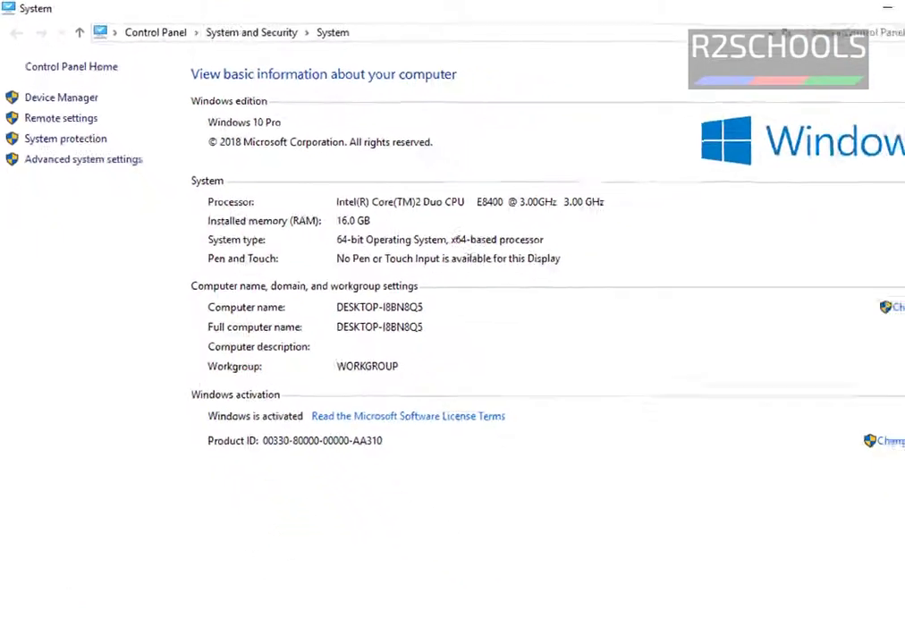
{"action": "key", "text": "super"}
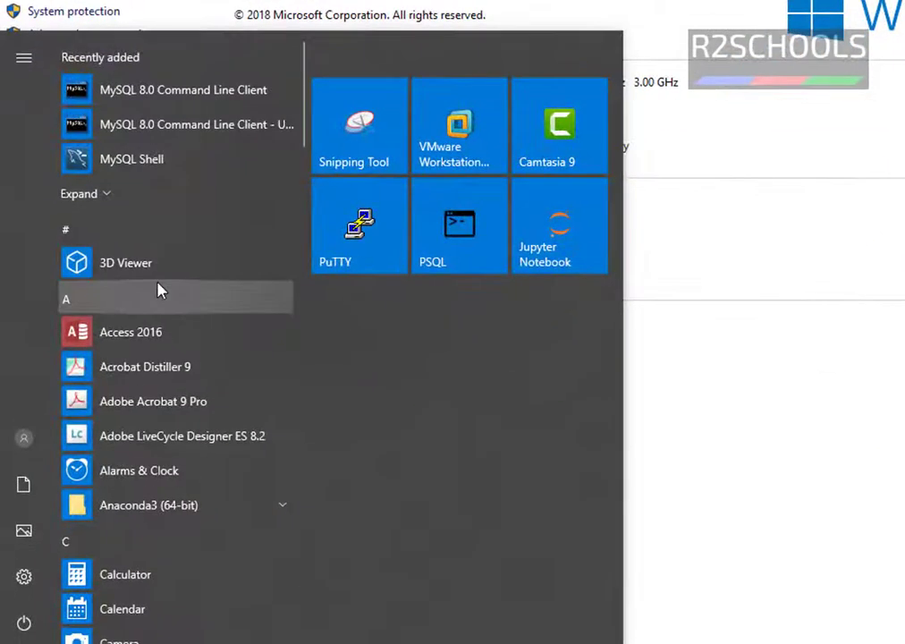
{"action": "type", "text": "cmd"}
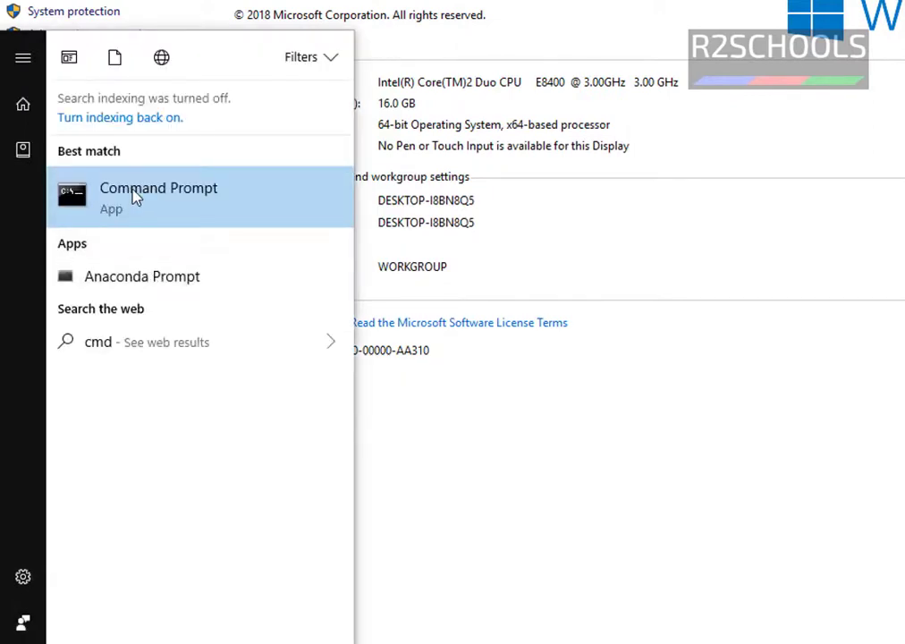
{"action": "right_click", "coordinate": [135, 195]}
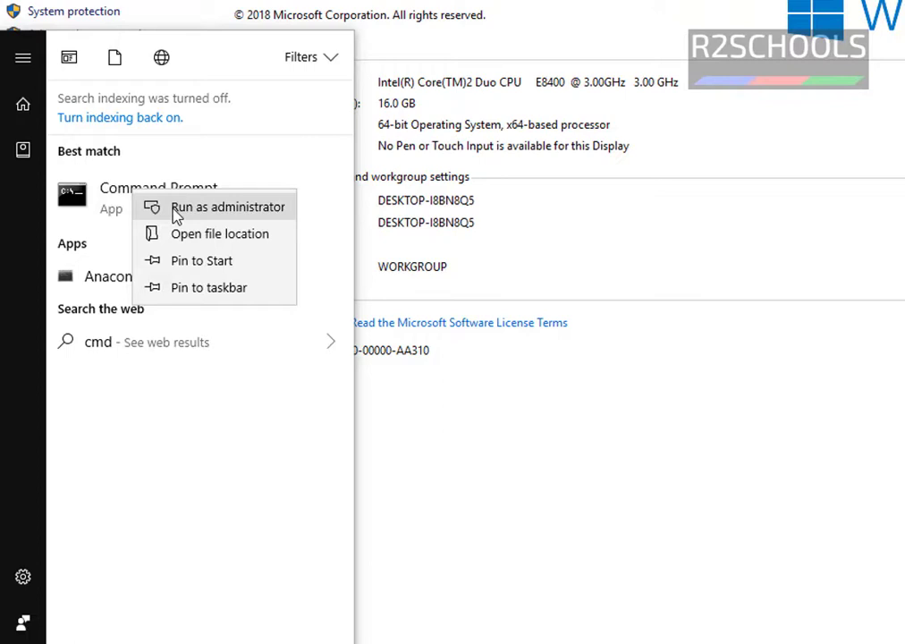
{"action": "left_click", "coordinate": [176, 216]}
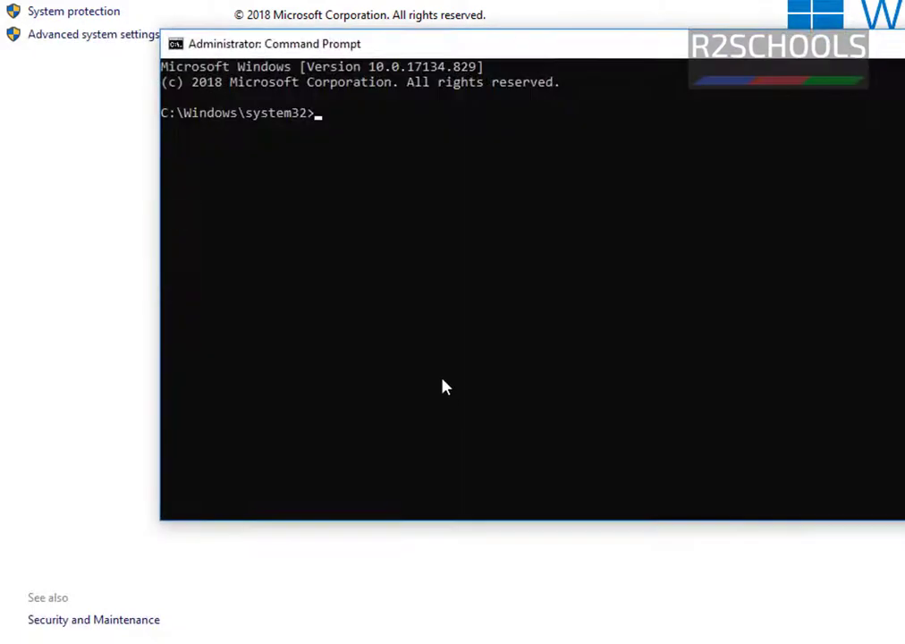
Run mongo in the administrator prompt to start the MongoDB 4.0.9 shell.
{"action": "left_click", "coordinate": [439, 376]}
{"action": "type", "text": "mongo"}
{"action": "key", "text": "Return"}
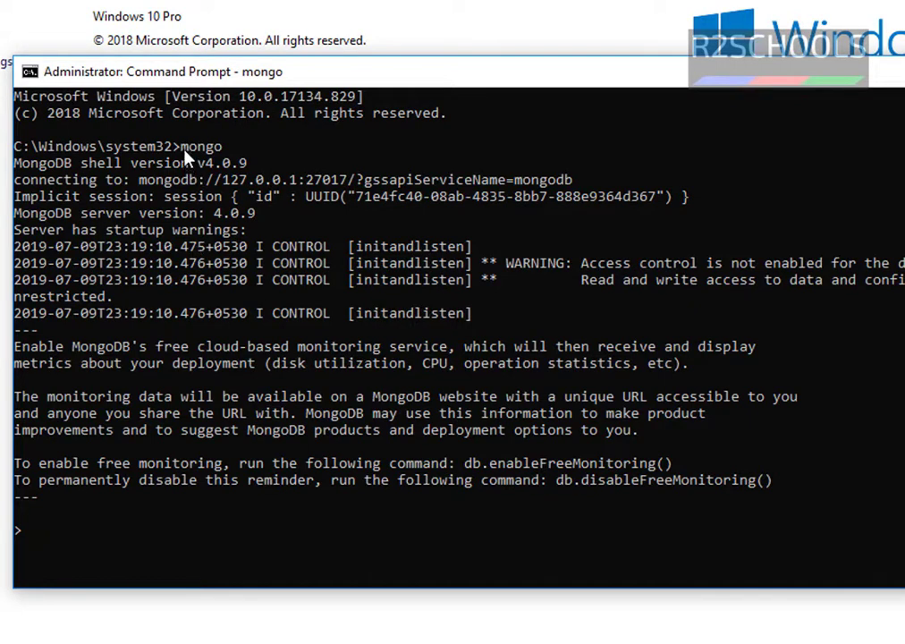
{"action": "left_click_drag", "start_coordinate": [183, 147], "coordinate": [222, 148]}
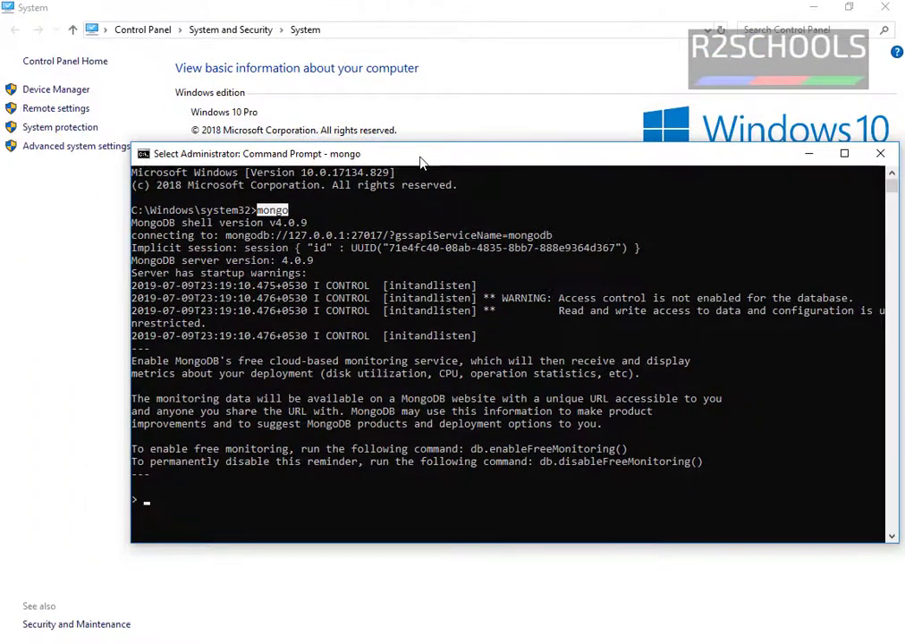
Run mongo from the Win+R dialog, opening mongo.exe connected to 127.0.0.1:27017.
{"action": "key", "text": "super+r"}
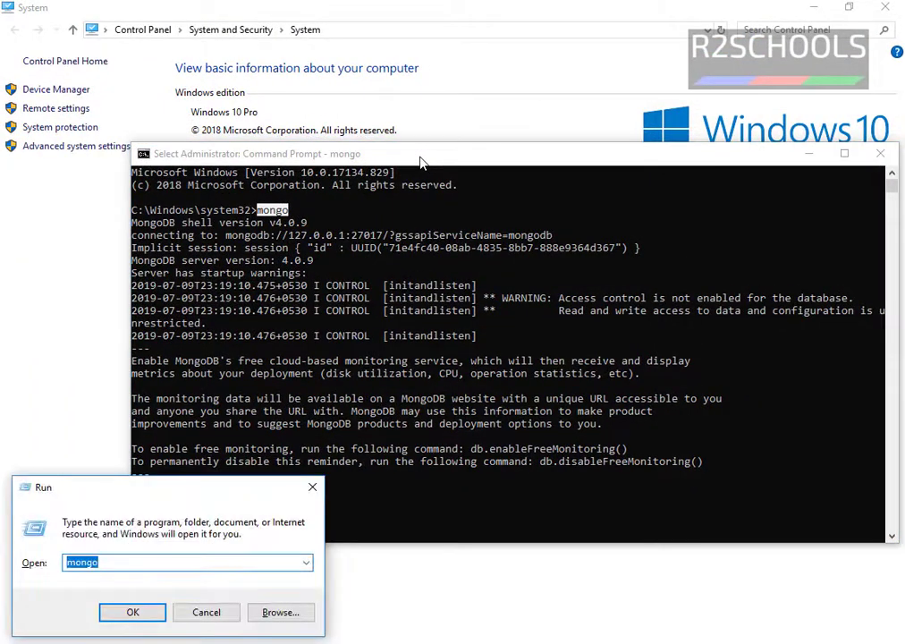
{"action": "type", "text": "mongo"}
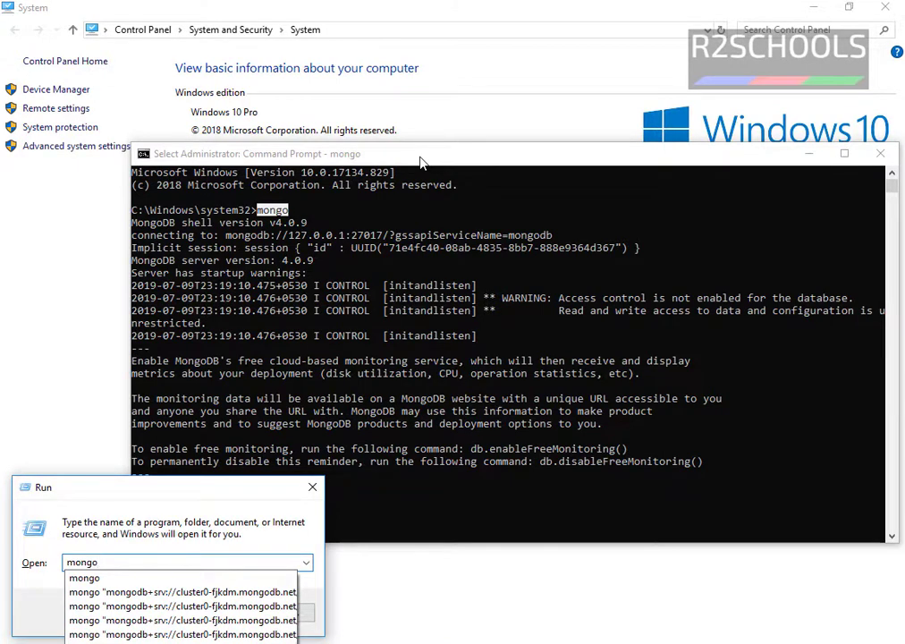
{"action": "key", "text": "Return"}
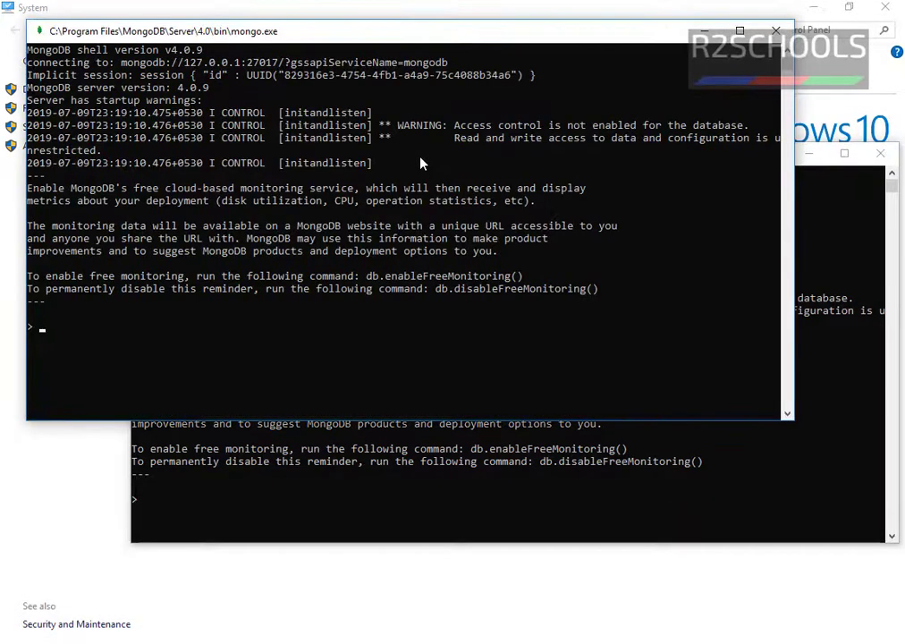